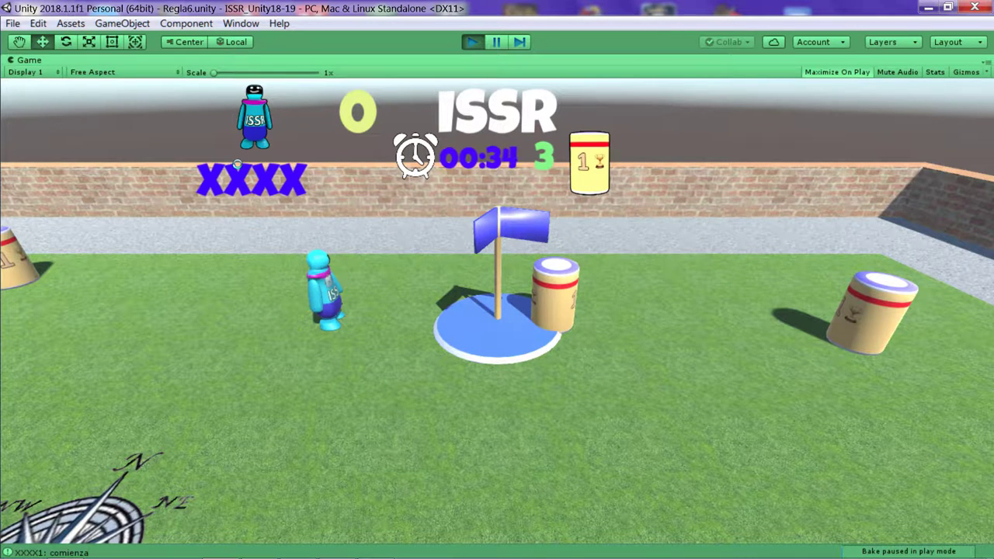
Walk the player robot to the right in the Regla6 scene
key(Right)
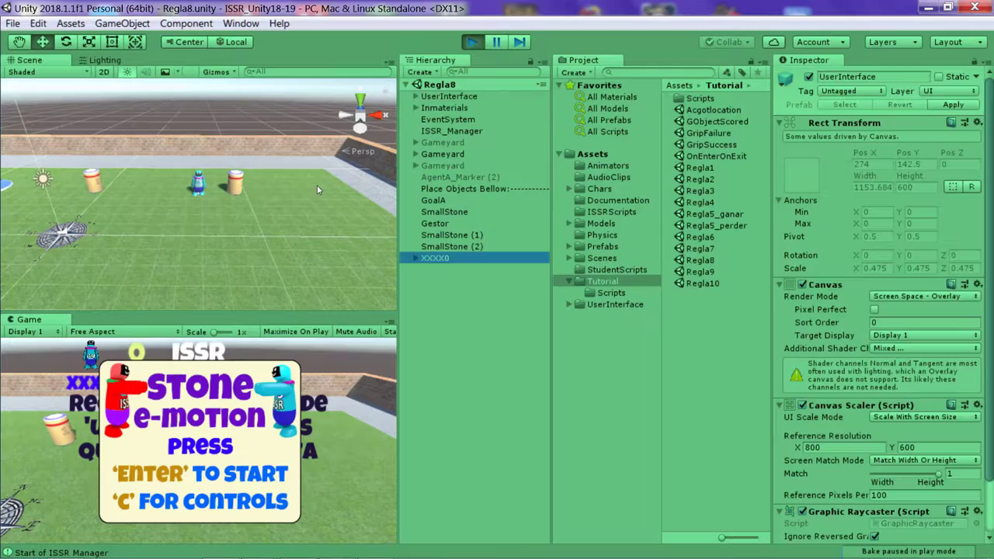
Play Regla8 and view XXXX0's radius-9 sphere collider from above in a maximized Scene view
click(442, 259)
click(391, 62)
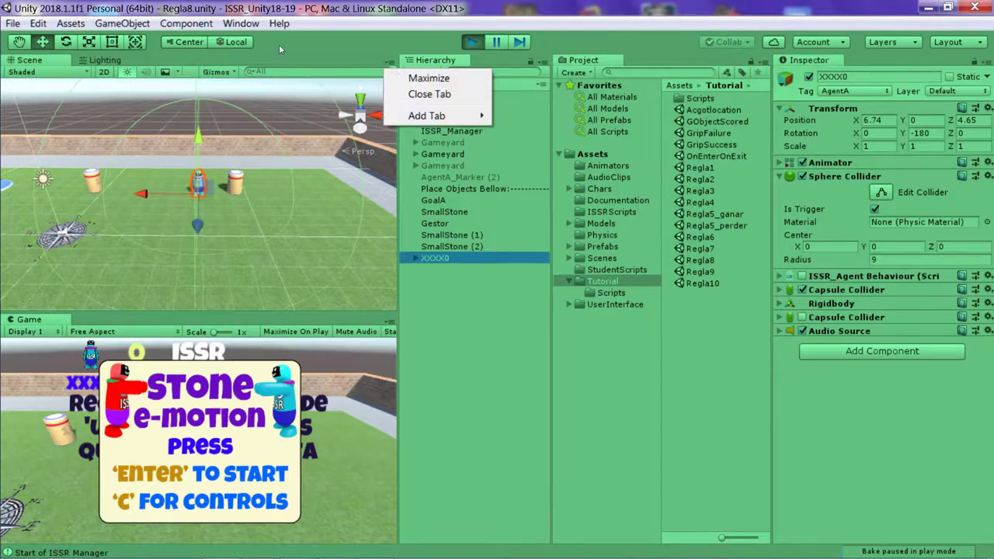
click(428, 78)
mouse_move(528, 226)
alt+mouse_down()
mouse_move(517, 453)
mouse_move(515, 420)
mouse_move(519, 437)
alt+mouse_up()
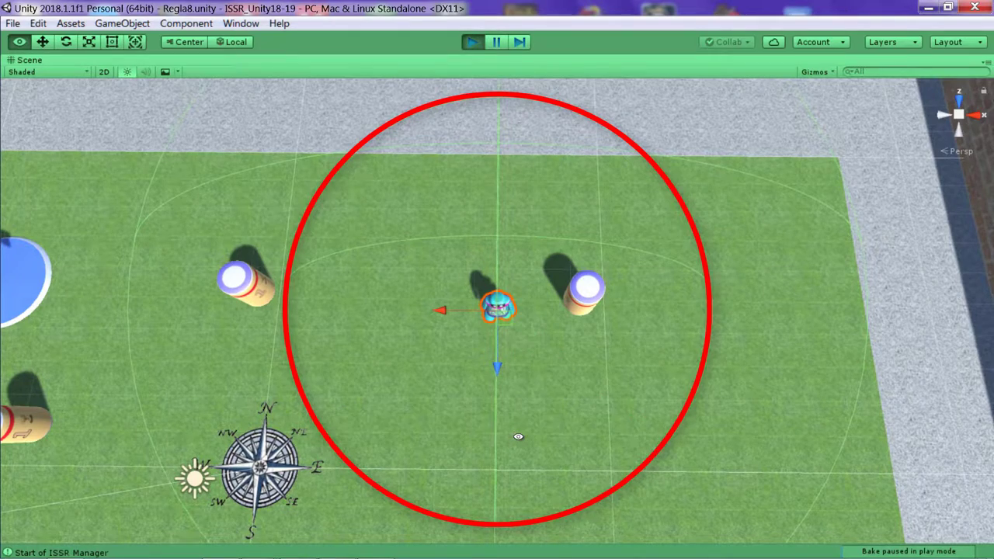
alt+drag(519, 436, 286, 263)
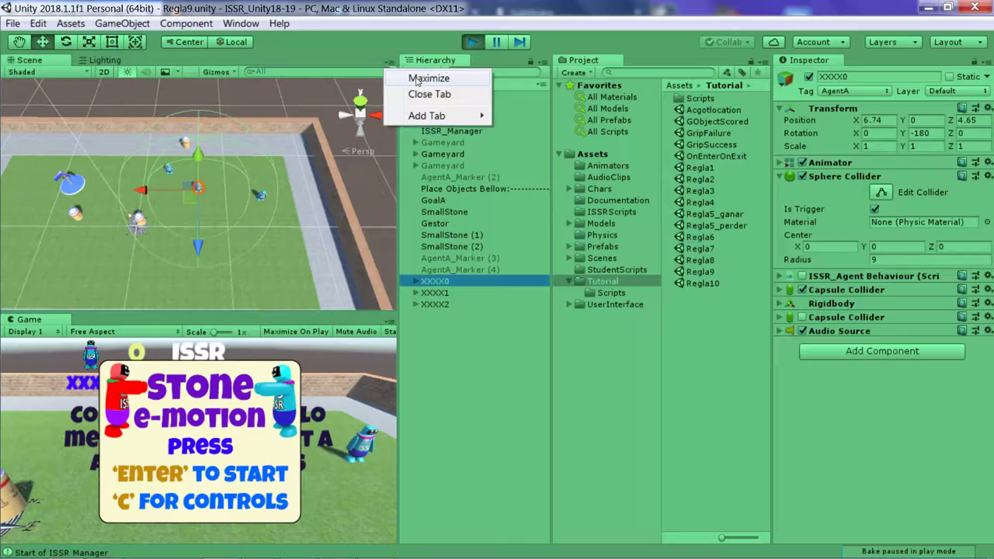
Maximize the Scene view and orbit and zoom around XXXX0's perception sphere enclosing the robots
click(419, 79)
mouse_move(490, 293)
alt+mouse_down()
mouse_move(497, 278)
mouse_move(496, 373)
alt+mouse_up()
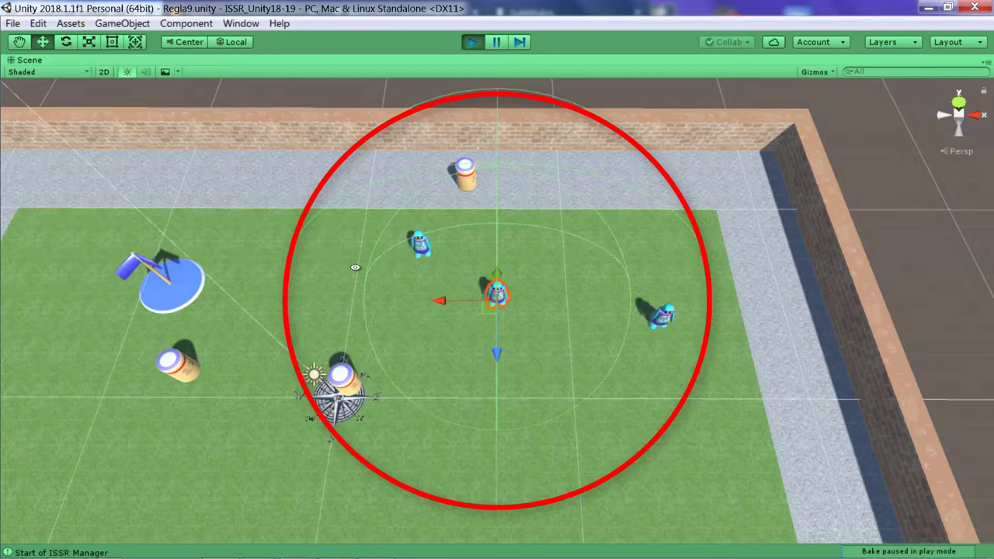
mouse_move(355, 267)
alt+mouse_down()
mouse_move(503, 189)
mouse_move(670, 346)
mouse_move(480, 441)
mouse_move(493, 464)
mouse_move(499, 346)
mouse_move(499, 440)
alt+mouse_up()
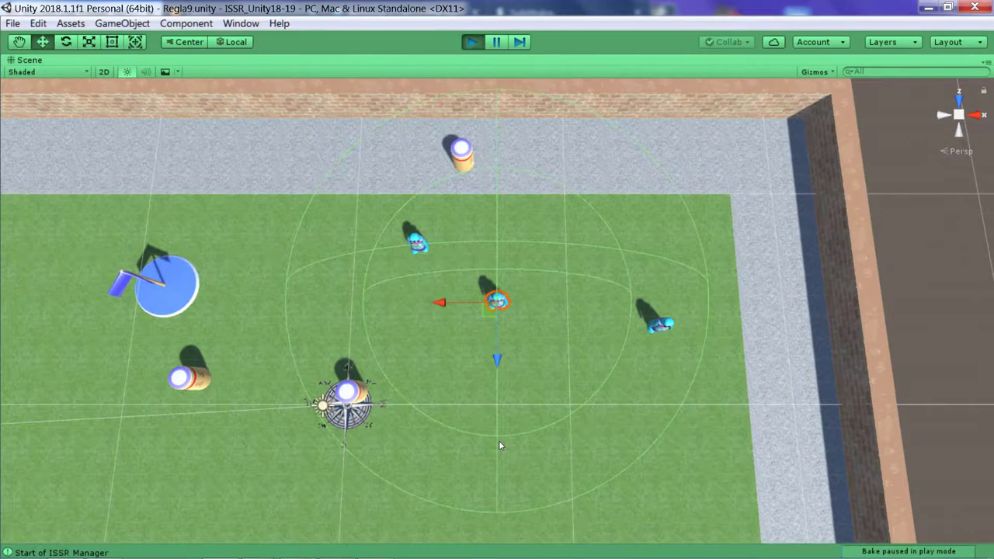
alt+drag(499, 441, 501, 287)
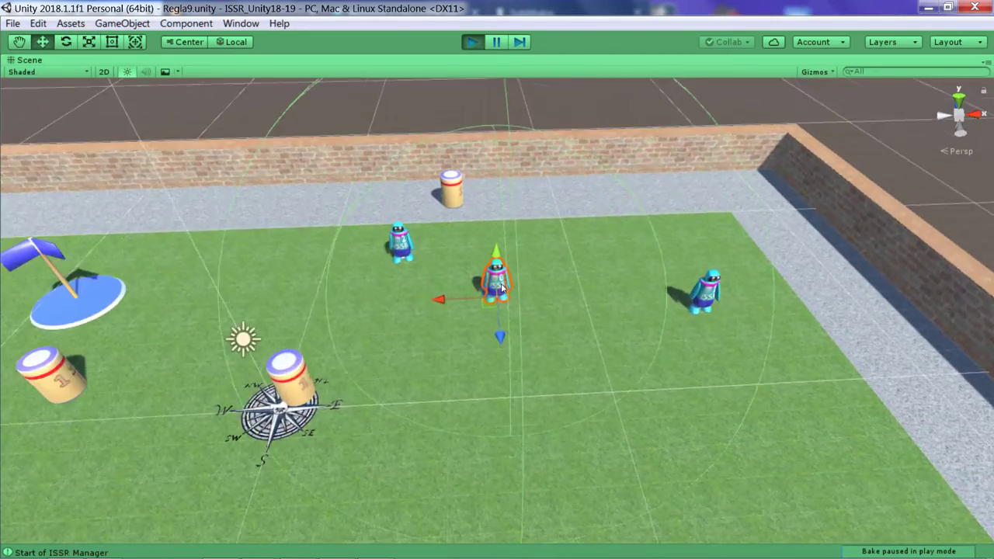
scroll(501, 288, up, 3)
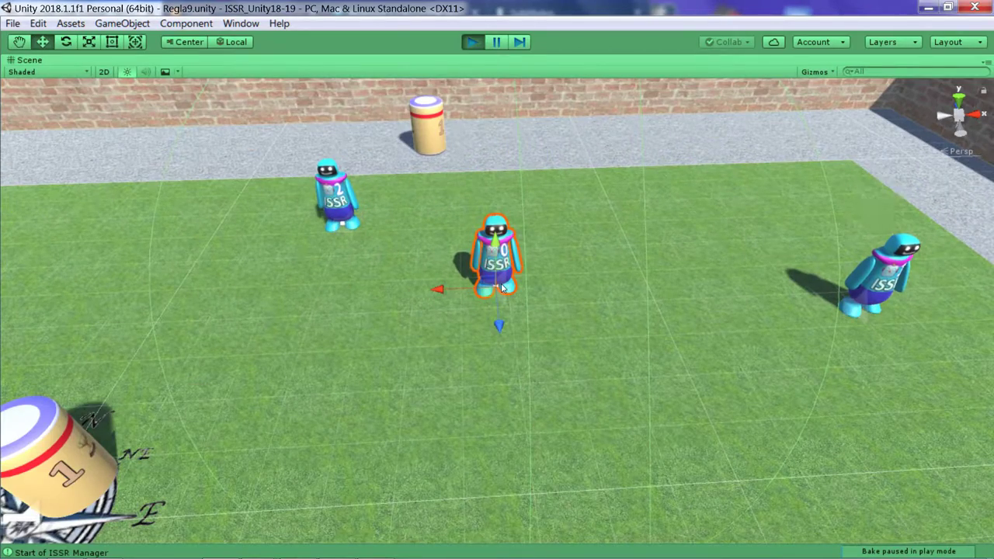
scroll(501, 287, down, 2)
scroll(501, 288, down, 3)
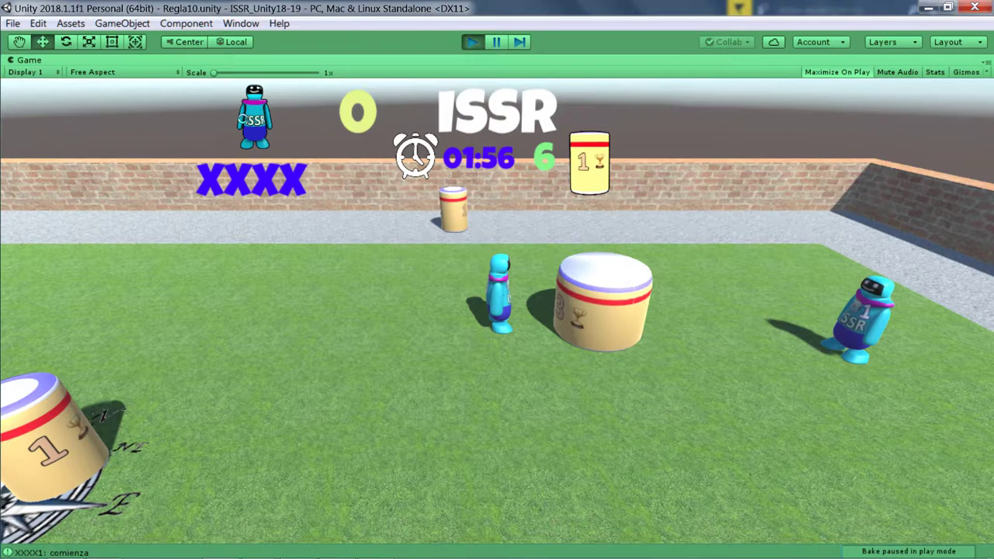
Steer the robot right toward the large stone in Regla10
key(Right)
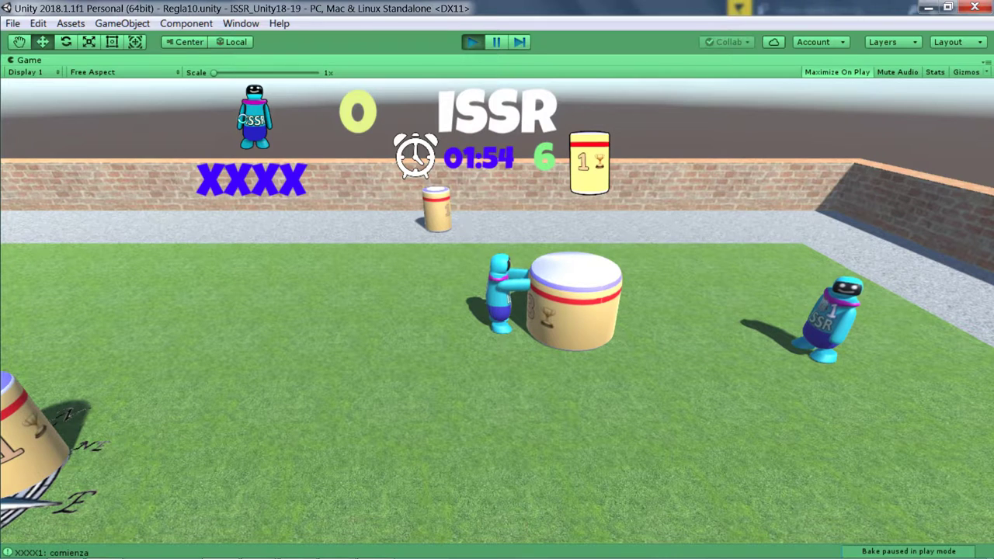